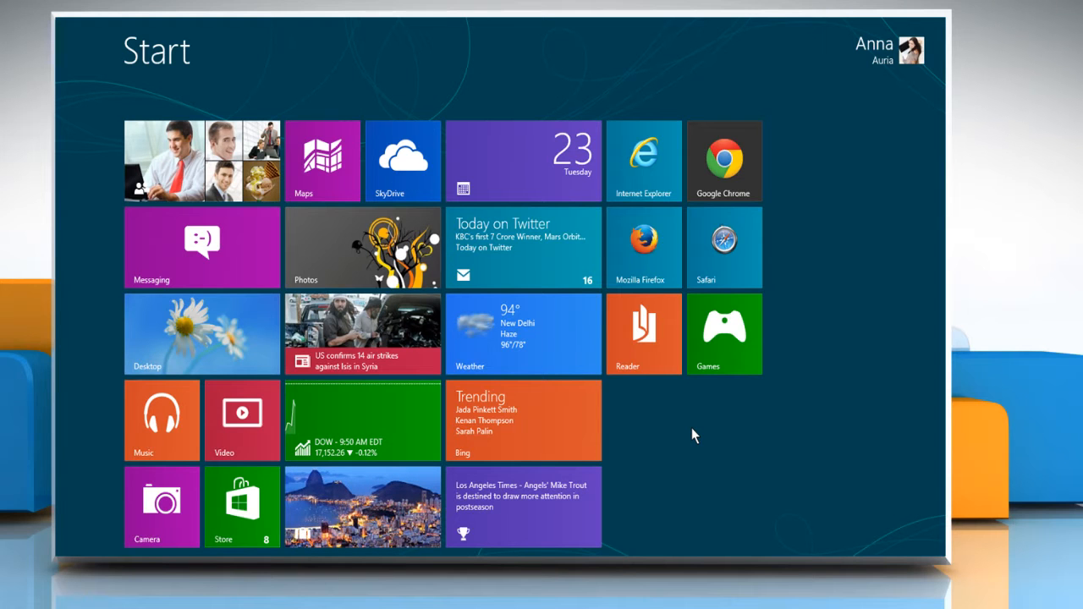
pyautogui.write('gpedit')
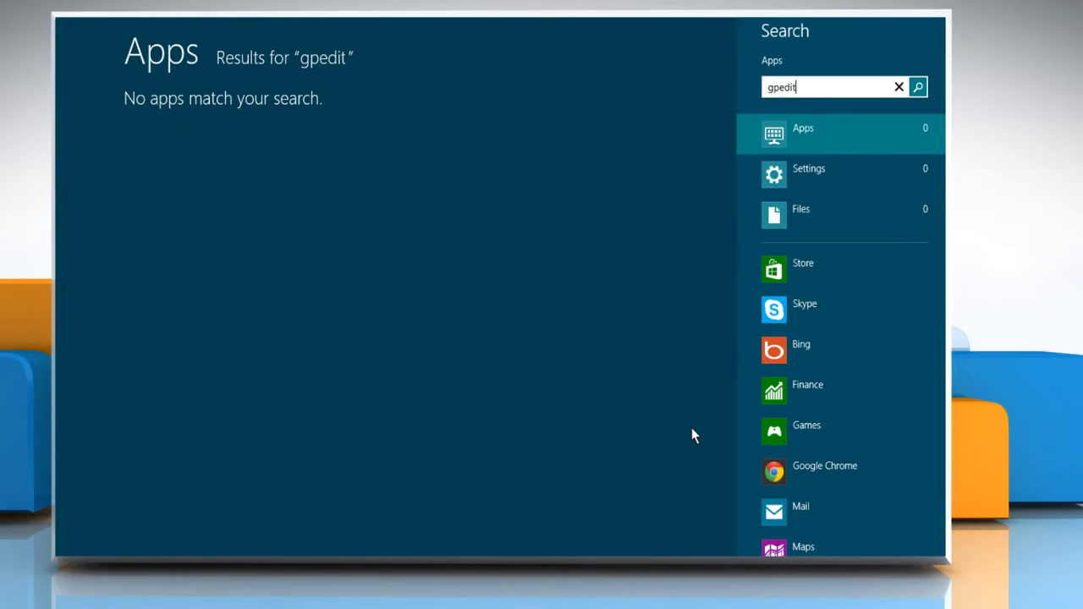
pyautogui.write('.msc')
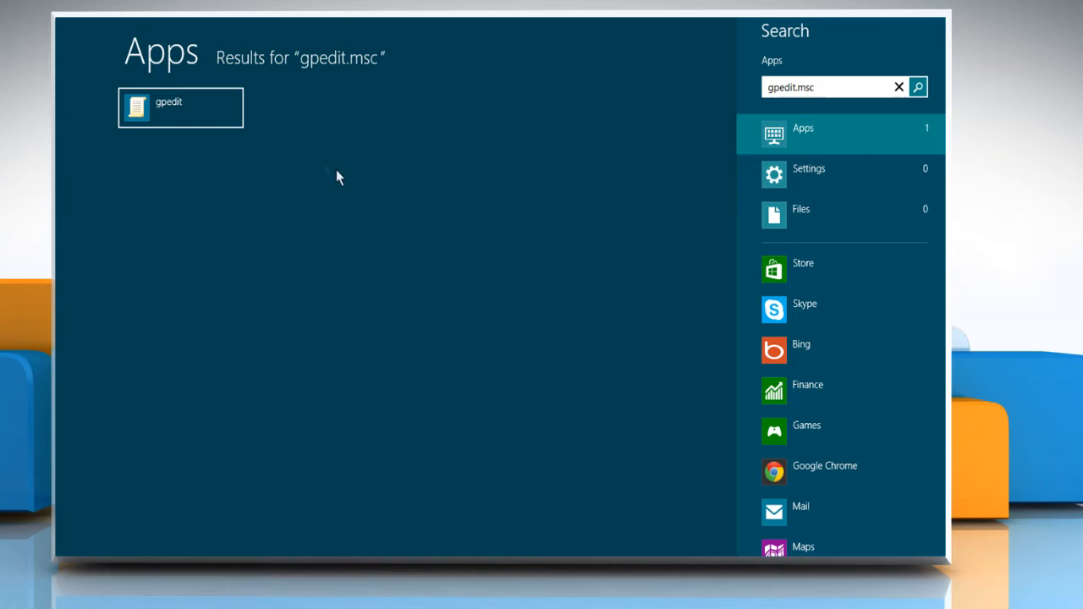
# Step: Launch the Local Group Policy Editor from the gpedit.msc search result
pyautogui.click(185, 104)
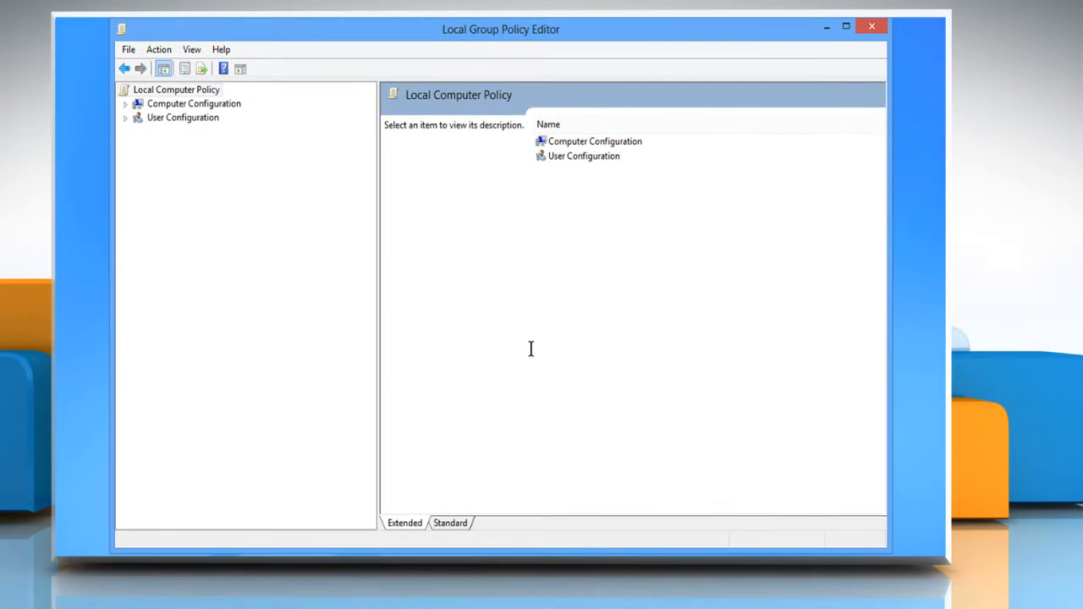
# Step: Reach Configure Windows SmartScreen under Computer Configuration > Administrative Templates > Windows Components > File Explorer
pyautogui.doubleClick(205, 106)
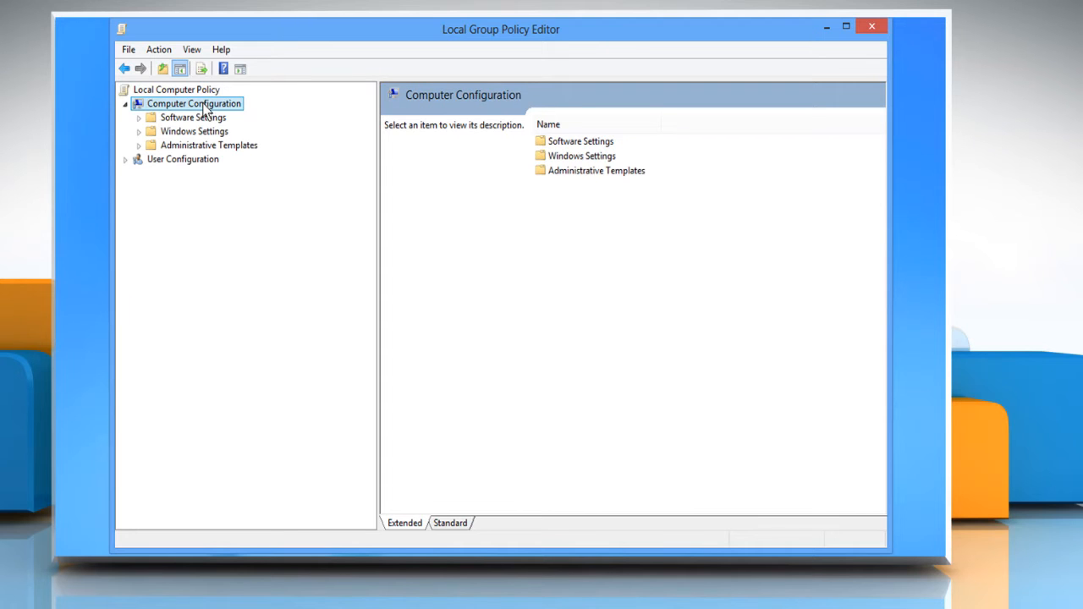
pyautogui.doubleClick(203, 146)
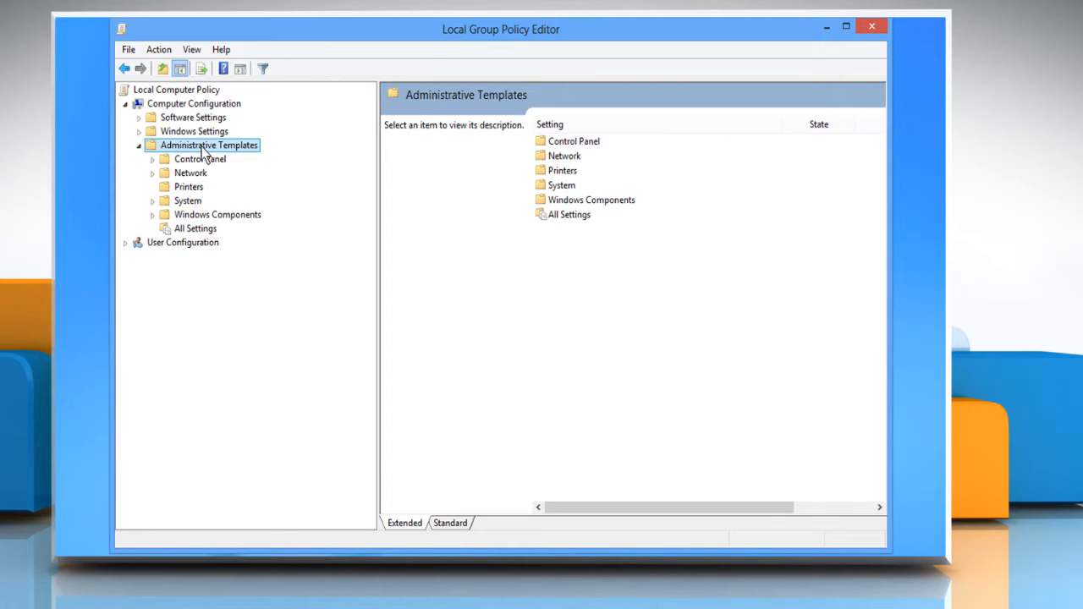
pyautogui.doubleClick(213, 217)
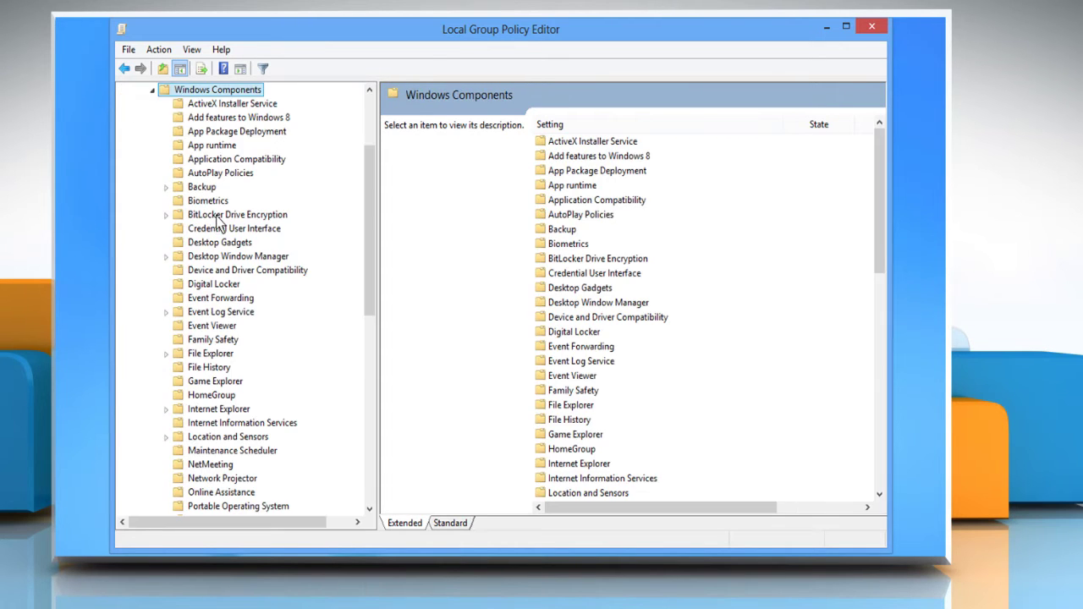
pyautogui.doubleClick(214, 355)
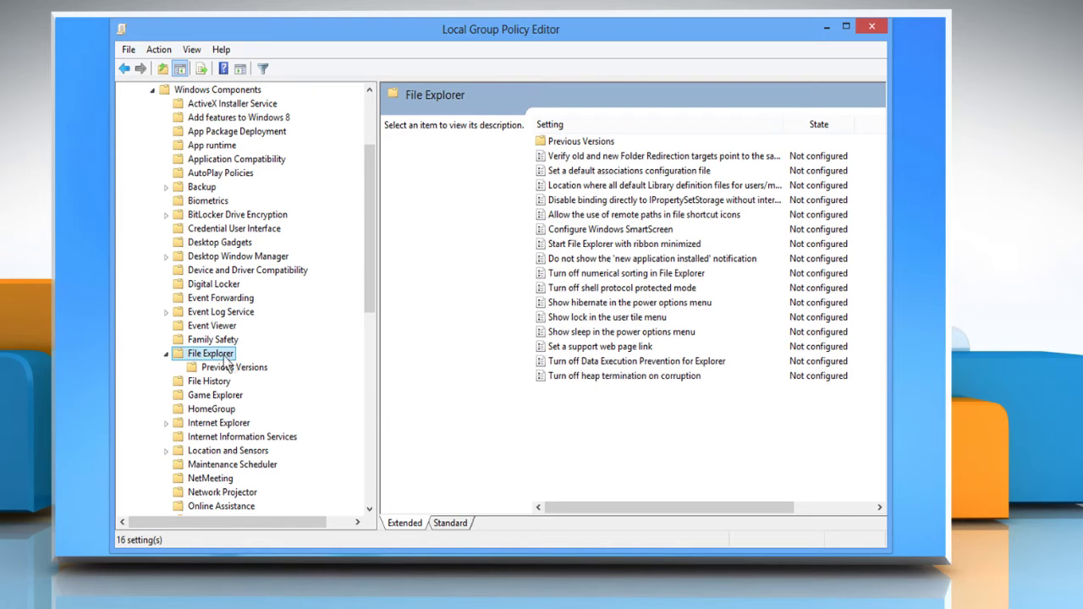
pyautogui.doubleClick(604, 232)
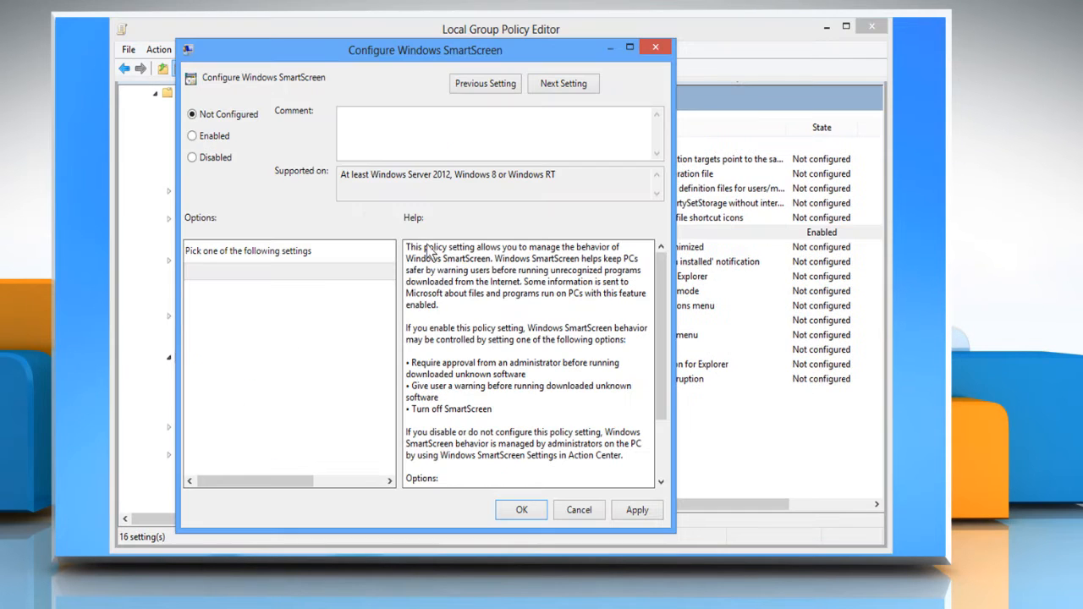
# Step: Enable the SmartScreen policy with 'Require approval from an administrator', confirm, and close the editor
pyautogui.click(203, 137)
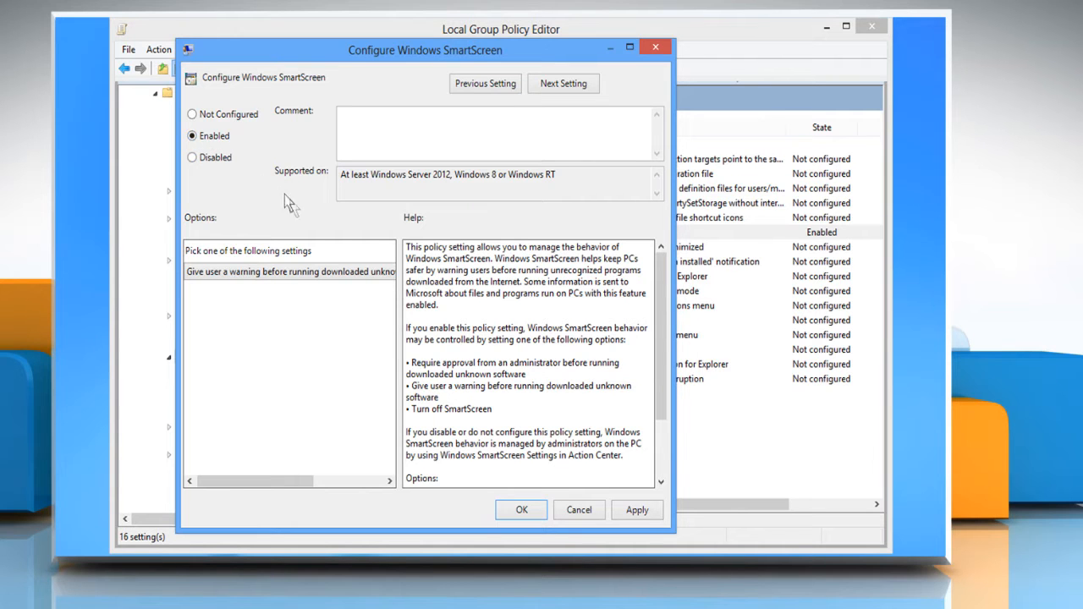
pyautogui.click(349, 273)
pyautogui.click(296, 288)
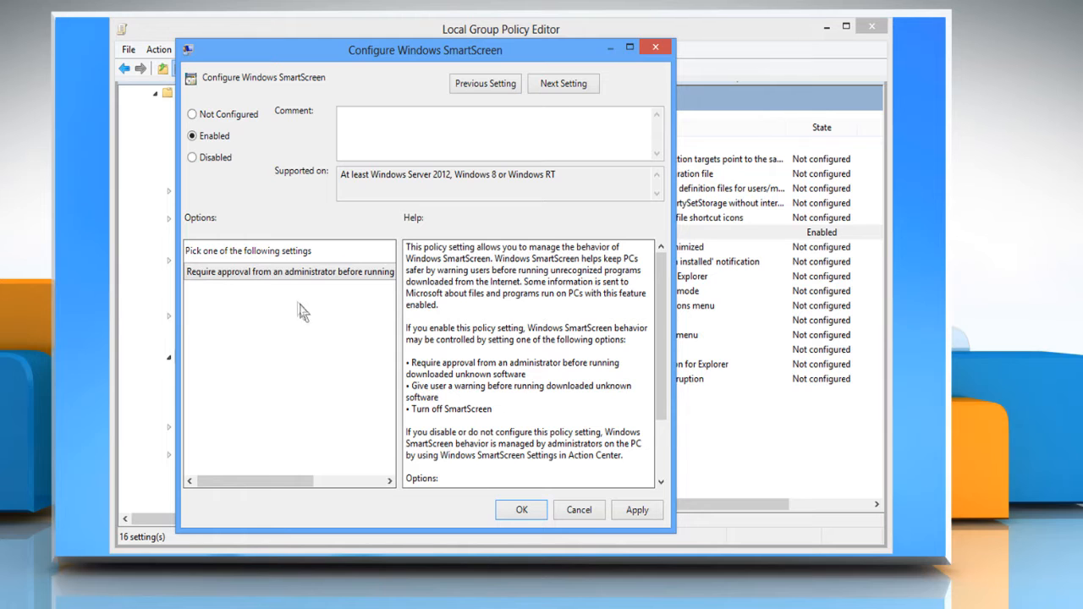
pyautogui.click(521, 509)
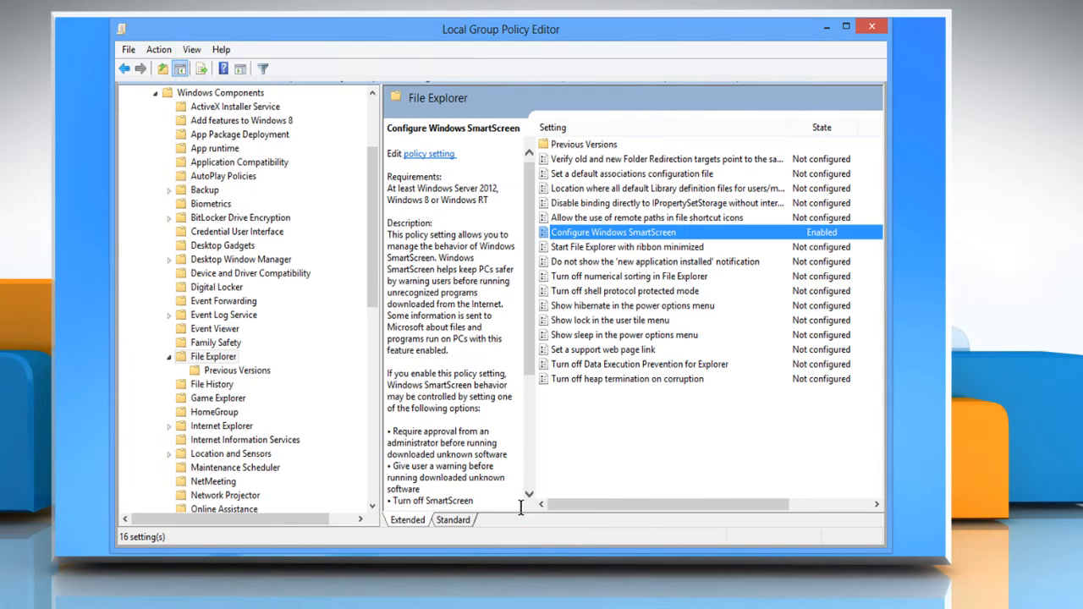
pyautogui.click(872, 28)
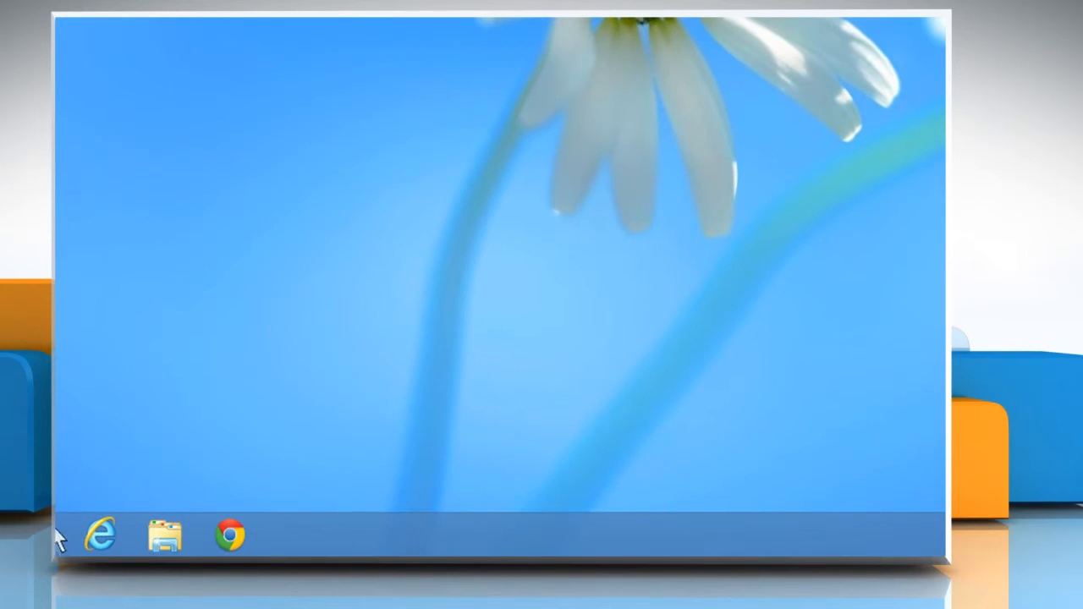
# Step: Launch Registry Editor via Run with regedit.exe from the Start corner menu
pyautogui.rightClick(59, 546)
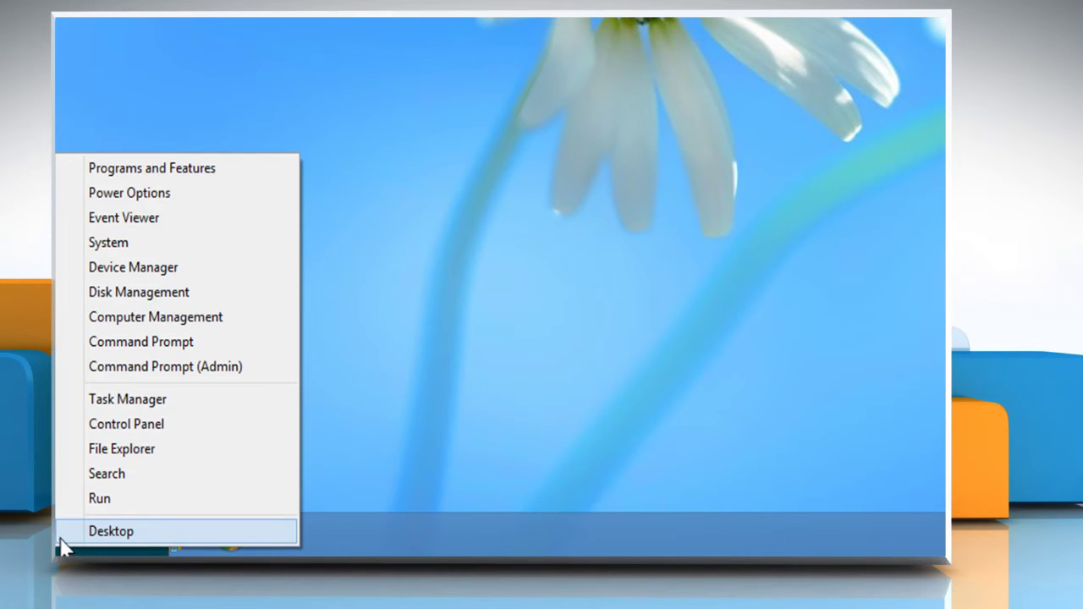
pyautogui.click(112, 499)
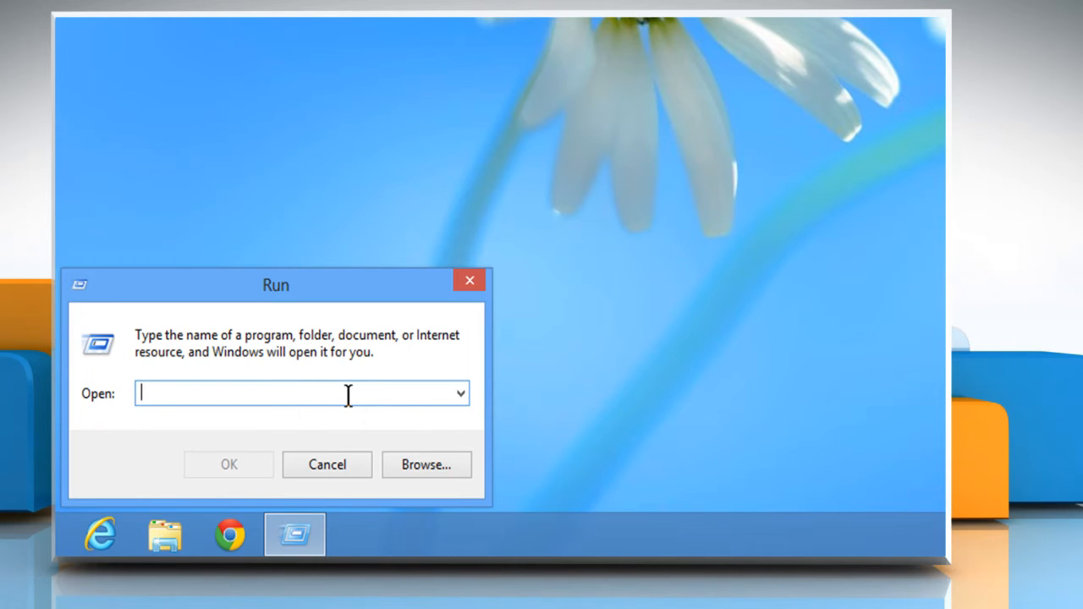
pyautogui.write('regedit.ex')
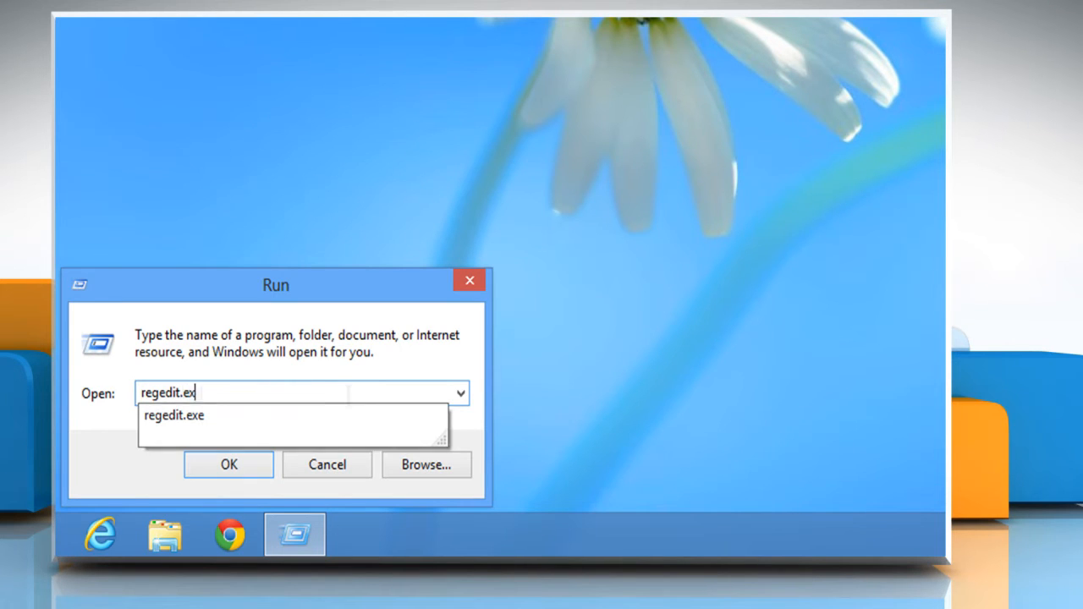
pyautogui.write('e')
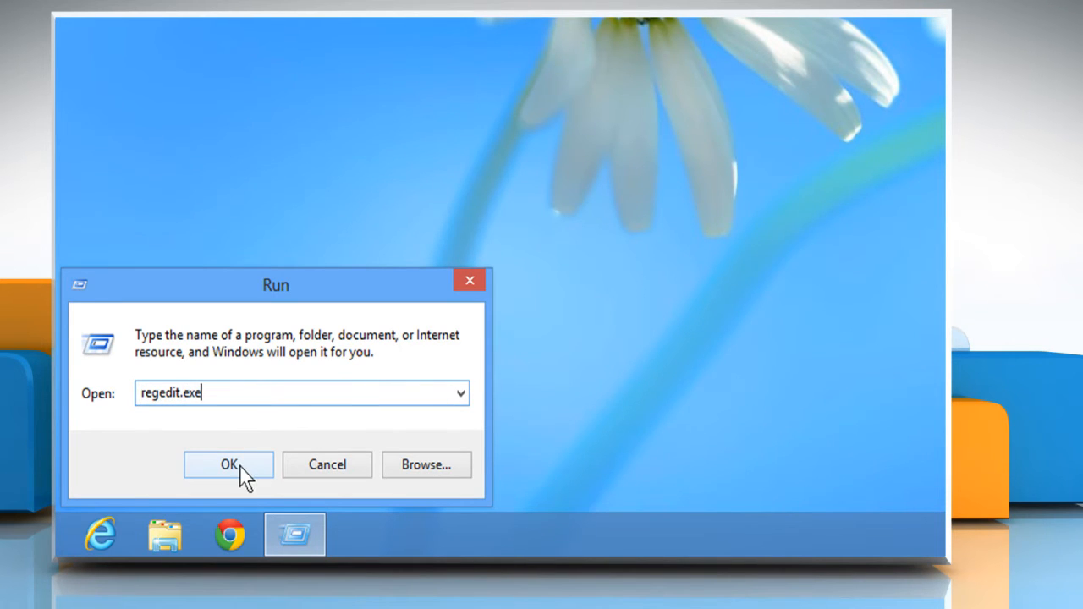
pyautogui.click(240, 466)
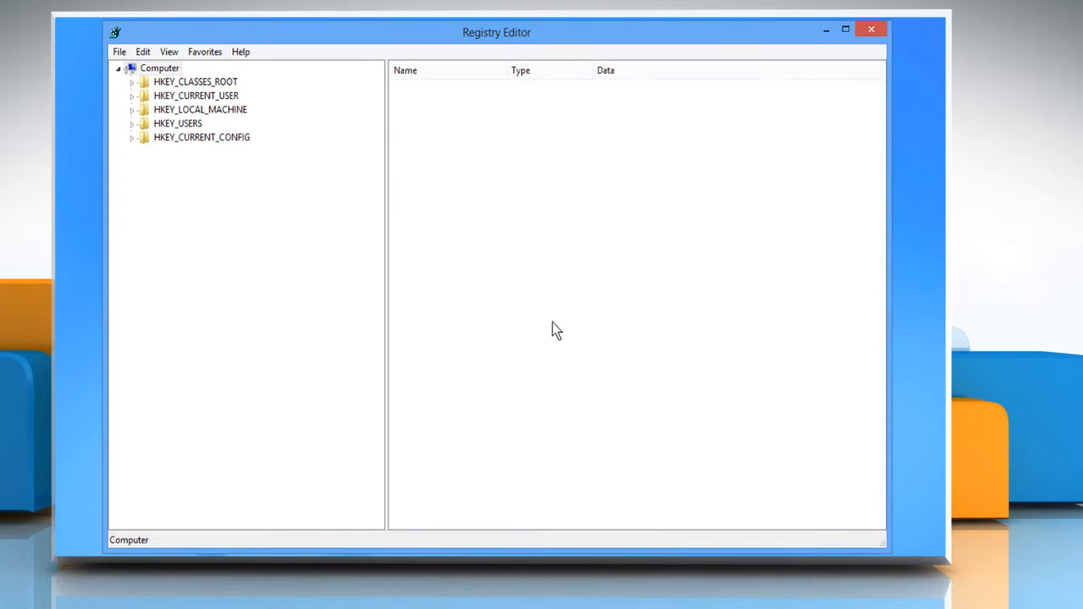
# Step: Expand HKEY_LOCAL_MACHINE\SOFTWARE\Policies\Microsoft\Windows in the registry tree
pyautogui.doubleClick(194, 115)
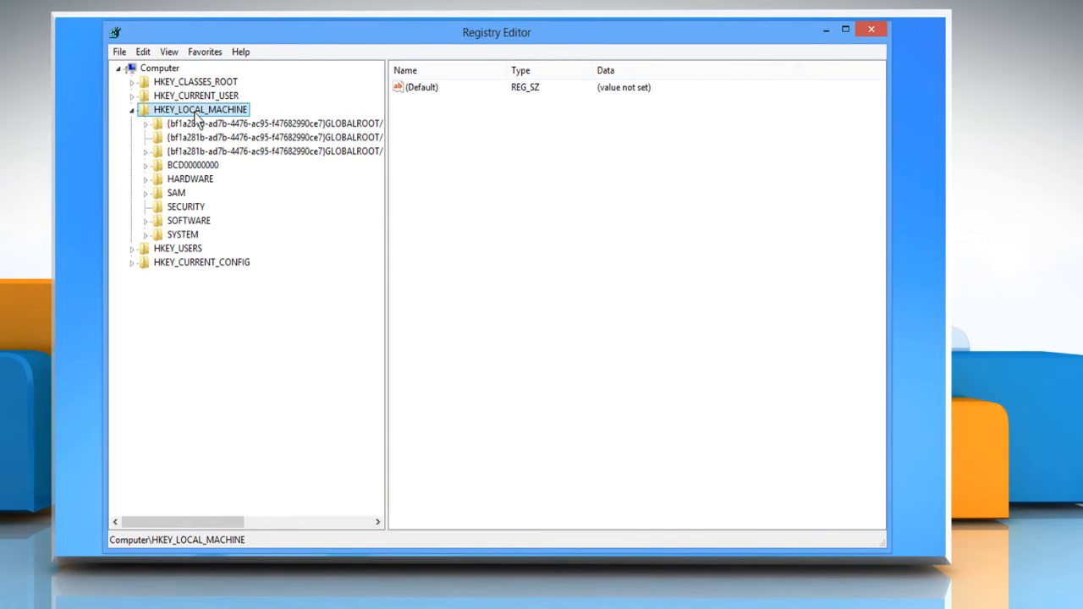
pyautogui.doubleClick(196, 222)
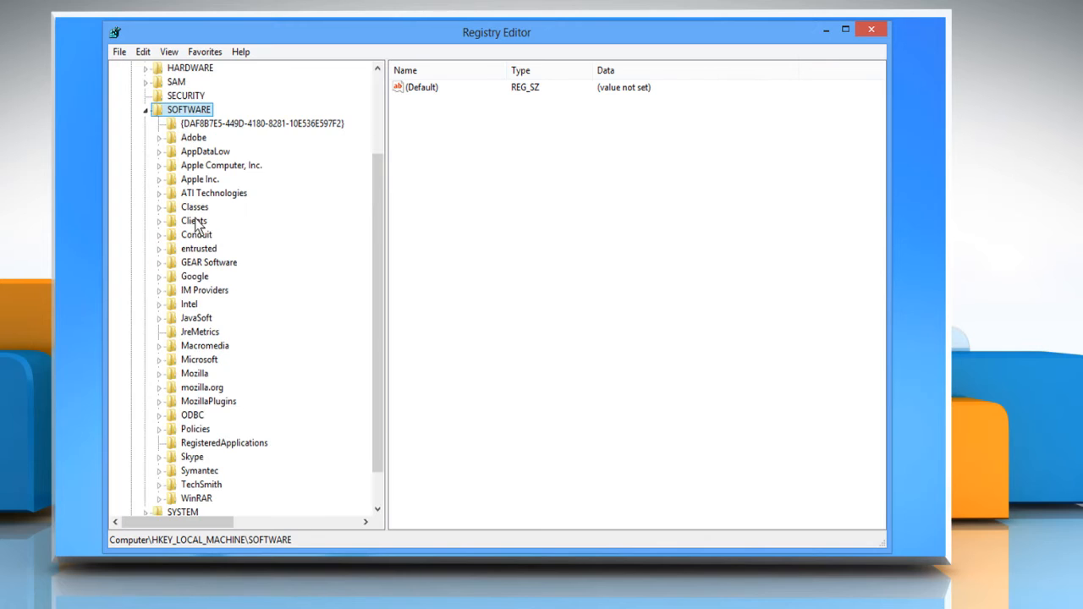
pyautogui.doubleClick(194, 429)
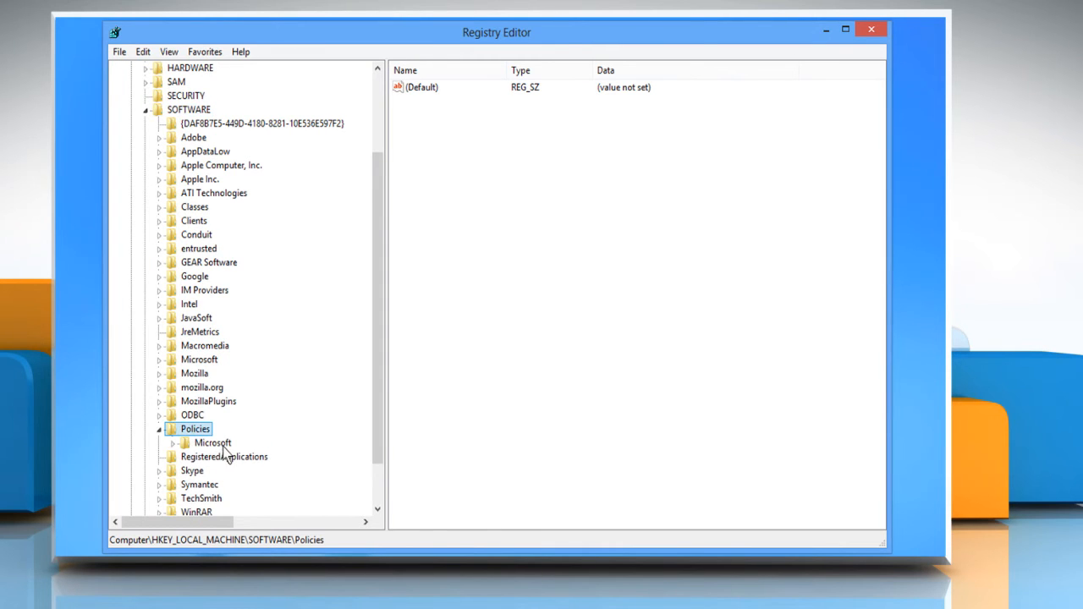
pyautogui.doubleClick(222, 444)
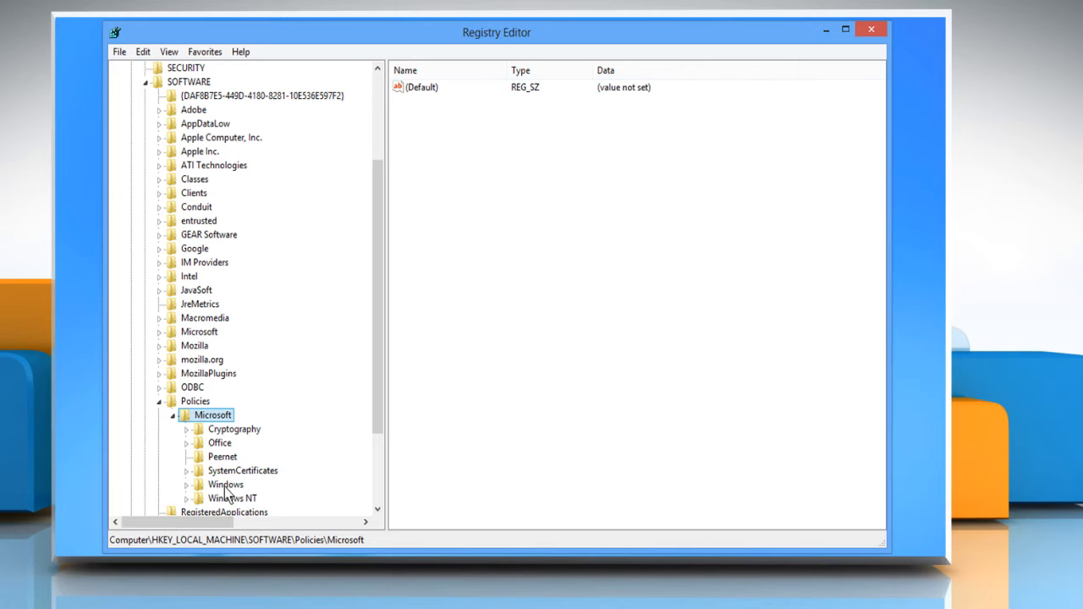
pyautogui.doubleClick(227, 484)
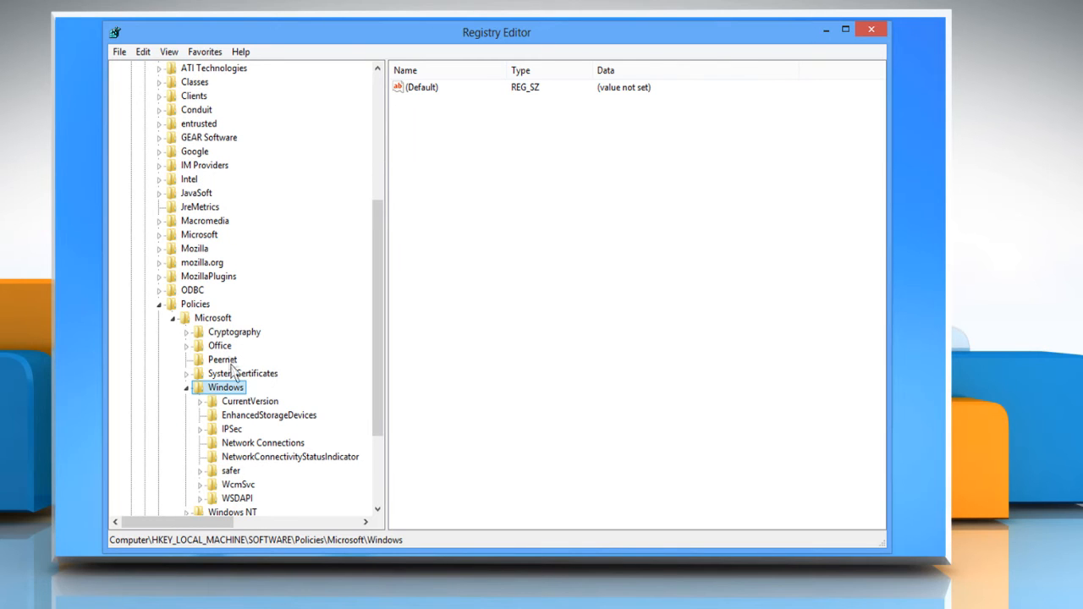
# Step: Create a new key named System under the Windows policies key via Edit > New > Key
pyautogui.click(146, 53)
pyautogui.moveTo(165, 69)
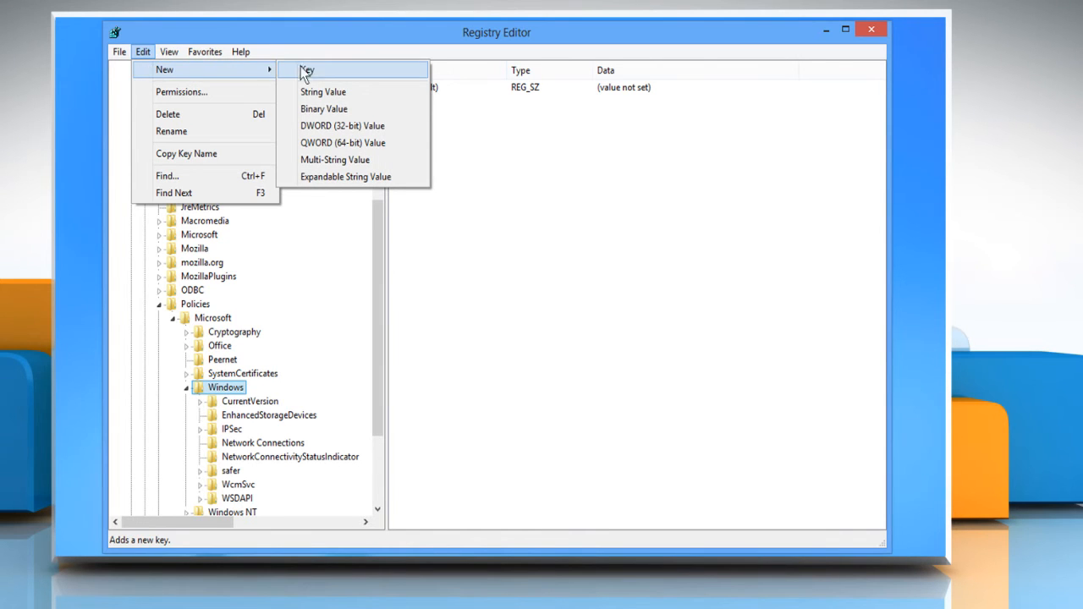
pyautogui.click(313, 73)
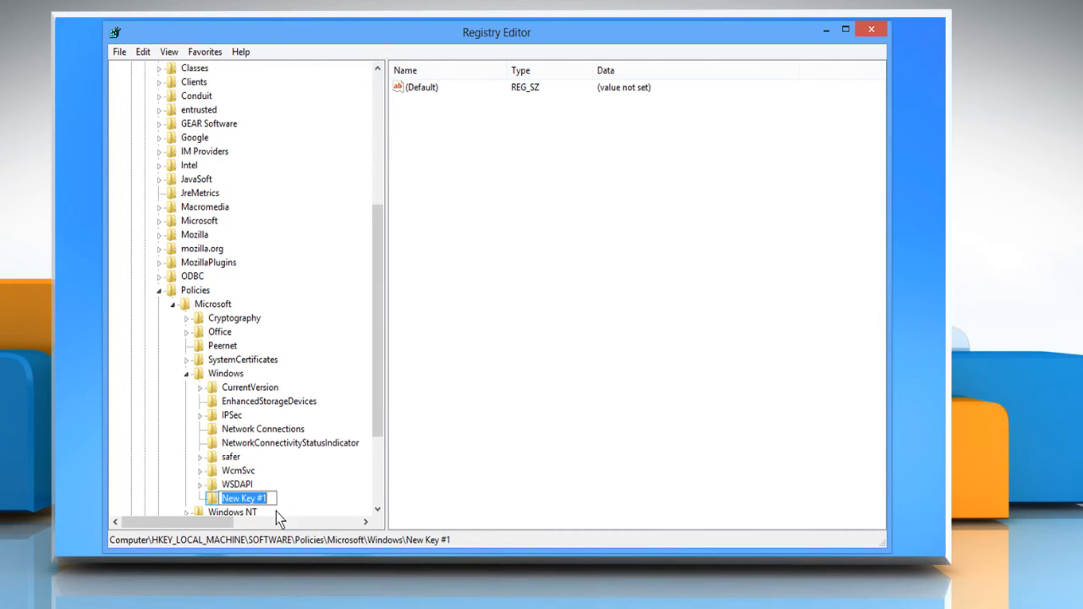
pyautogui.write('Syste')
pyautogui.write('m')
pyautogui.press('Return')
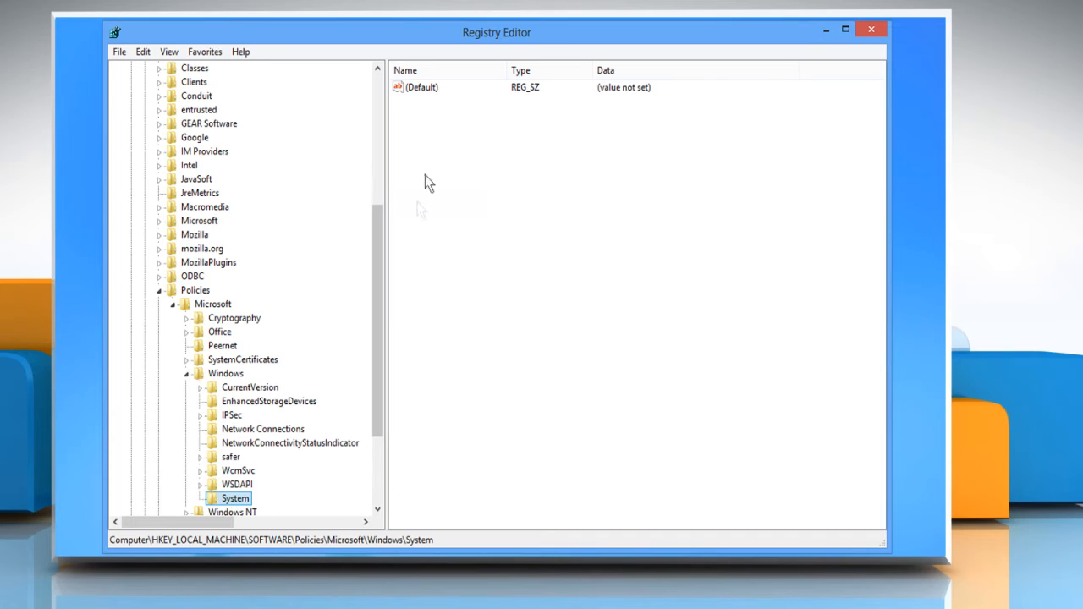
# Step: Add a new DWORD (32-bit) value named EnableSmartScreen in the System key
pyautogui.rightClick(431, 136)
pyautogui.moveTo(466, 145)
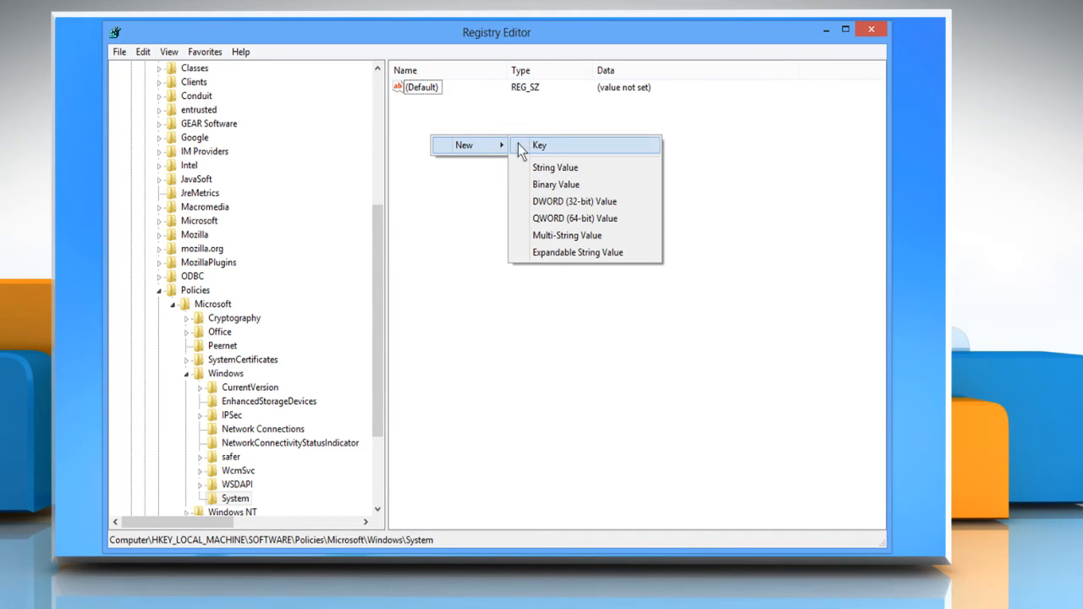
pyautogui.click(563, 203)
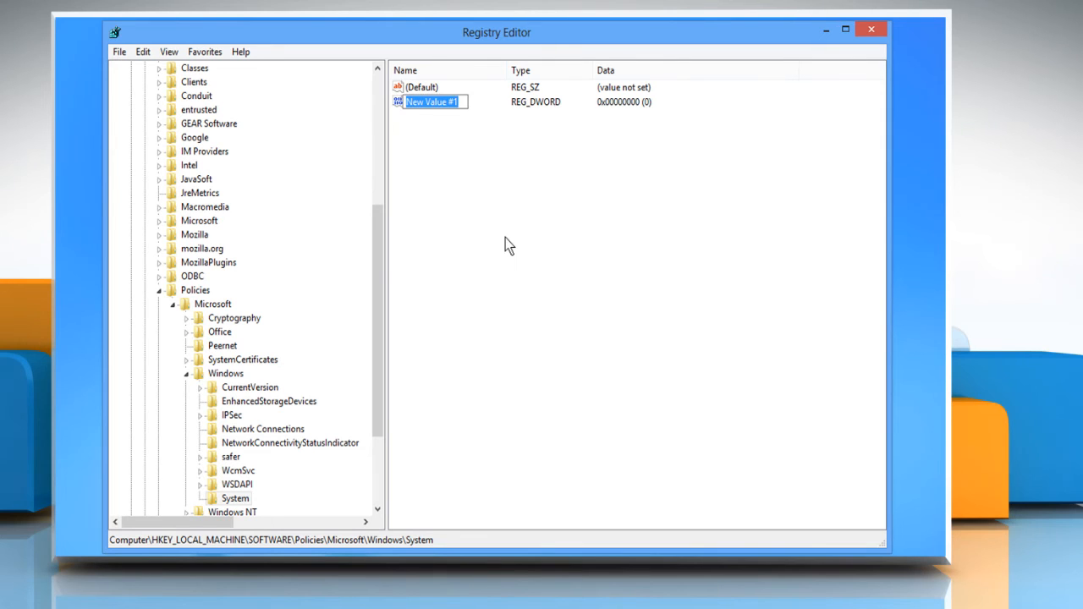
pyautogui.write('EnableSmartScree')
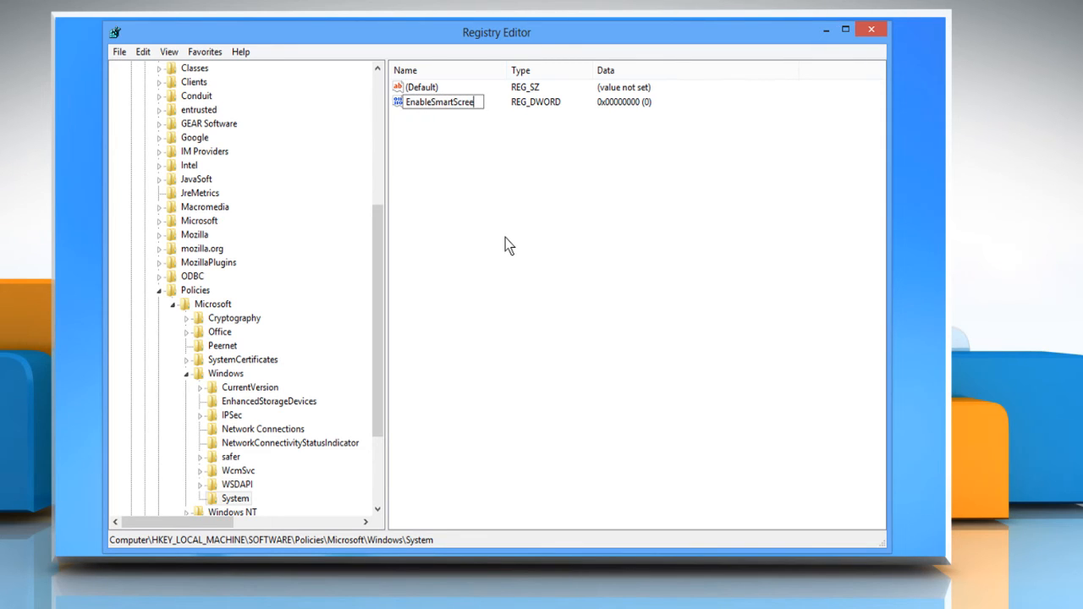
pyautogui.write('n')
pyautogui.press('Return')
# Step: Set EnableSmartScreen's value data to 2 and save it
pyautogui.doubleClick(457, 109)
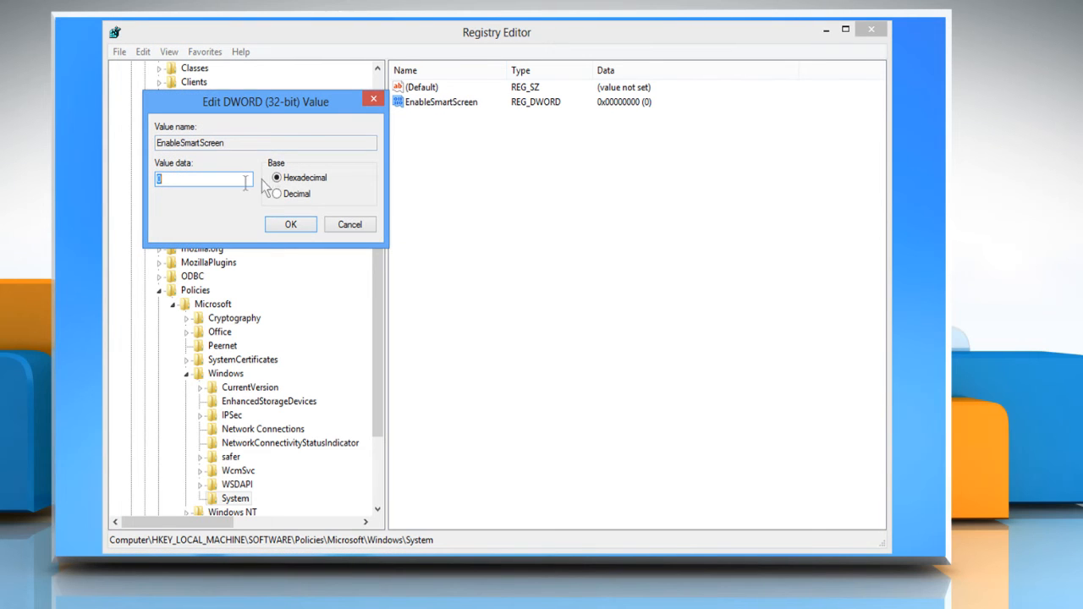
pyautogui.click(233, 184)
pyautogui.press('BackSpace')
pyautogui.write('1')
pyautogui.press('BackSpace')
pyautogui.write('2')
pyautogui.click(294, 228)
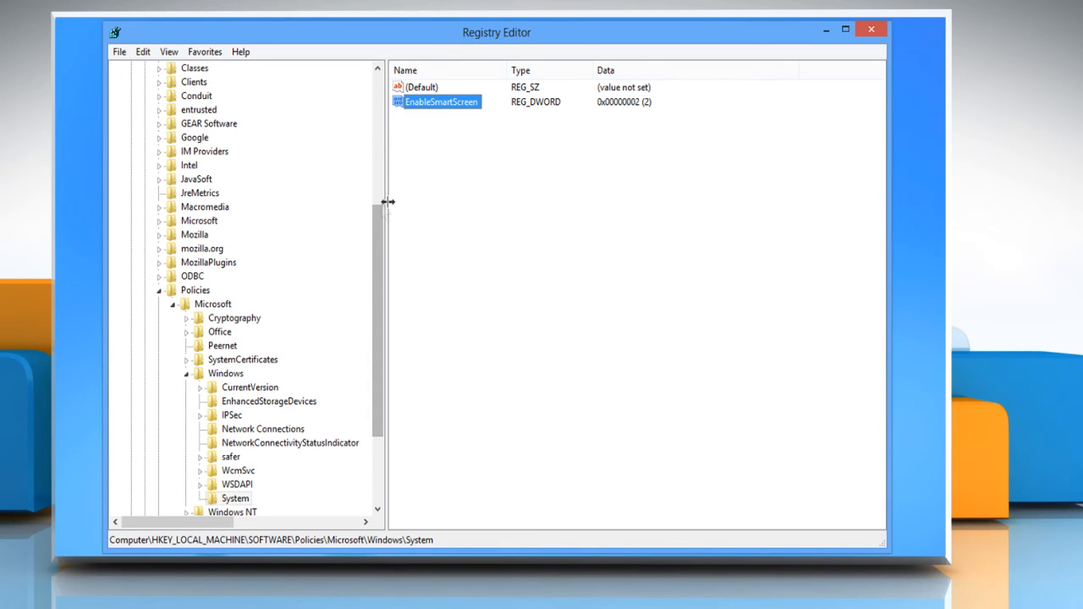